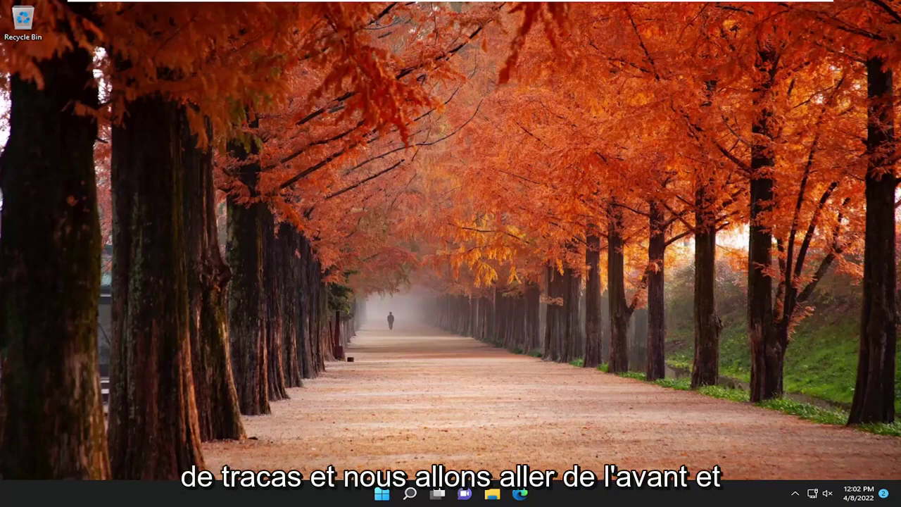
Search for 'update' and start a Windows Update check in Settings
{"action": "left_click", "coordinate": [410, 492]}
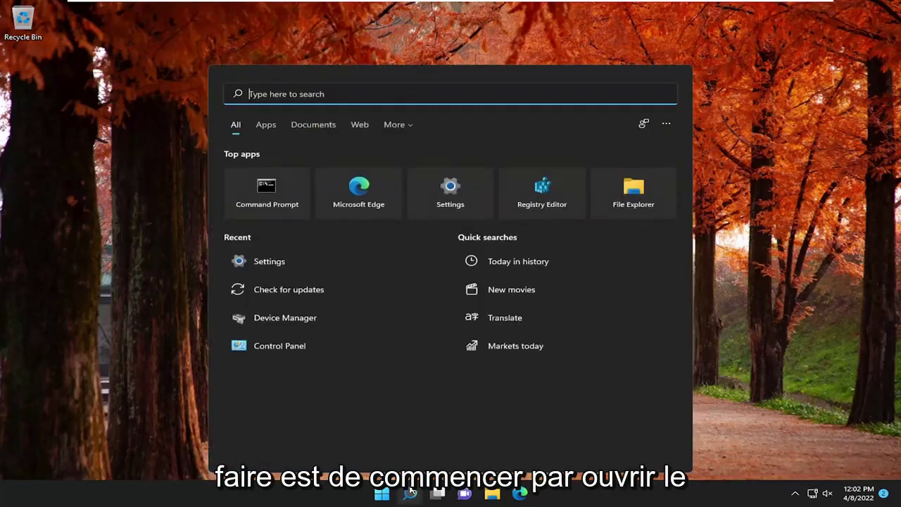
{"action": "type", "text": "update"}
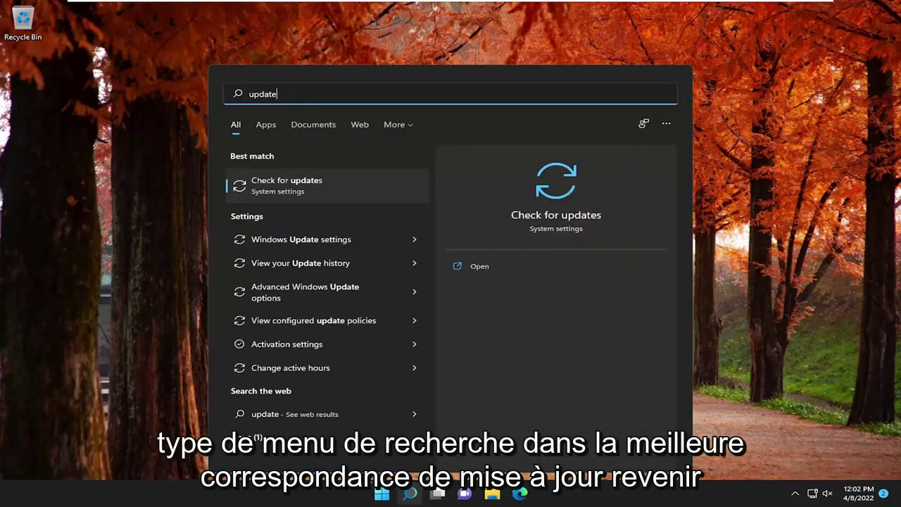
{"action": "left_click", "coordinate": [273, 183]}
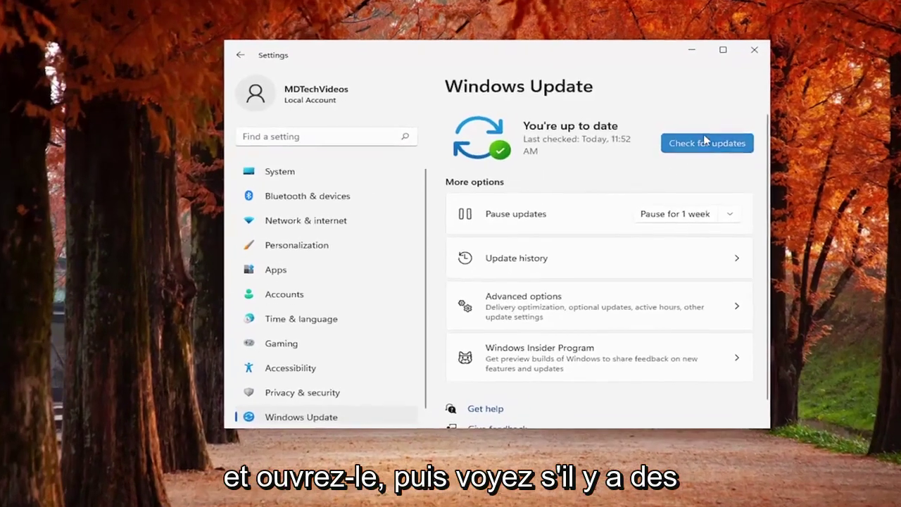
{"action": "left_click", "coordinate": [705, 142]}
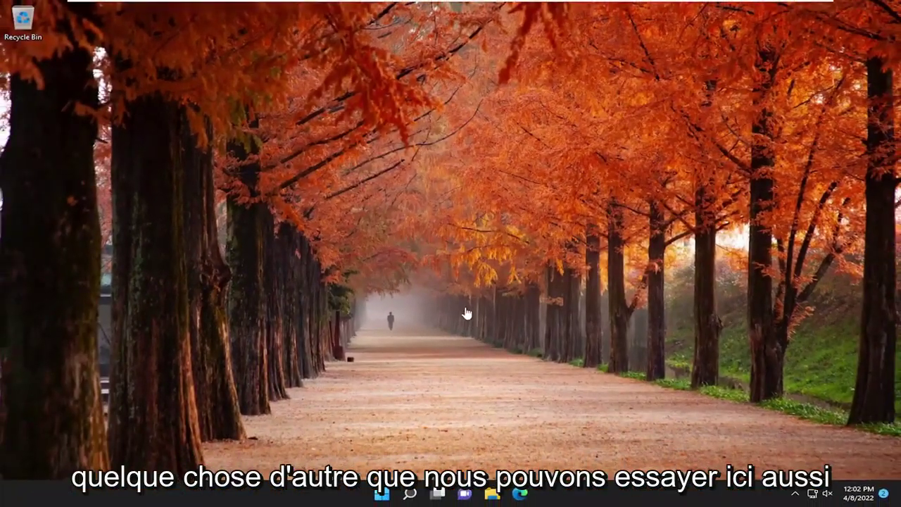
Open the Run dialog and paste the C:\Windows\ServiceProfiles\LocalService\...\Microsoft\NGC path
{"action": "left_click", "coordinate": [409, 494]}
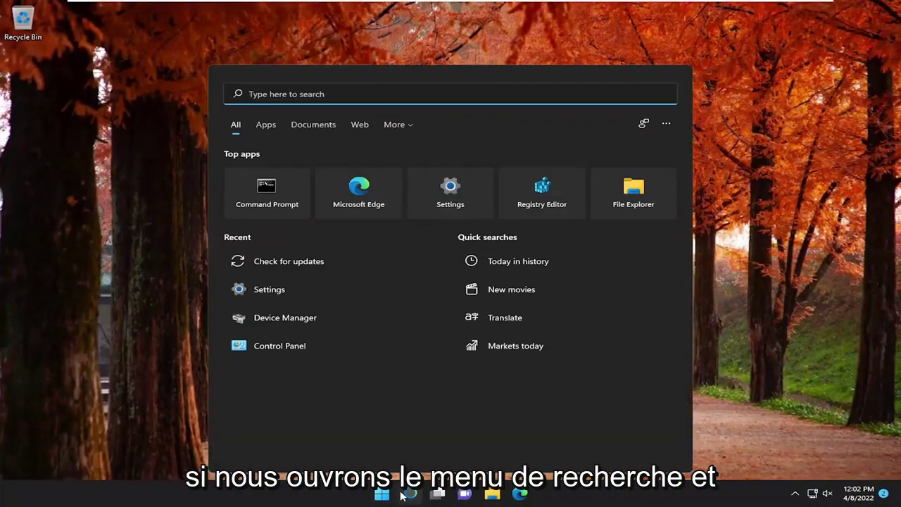
{"action": "type", "text": "run"}
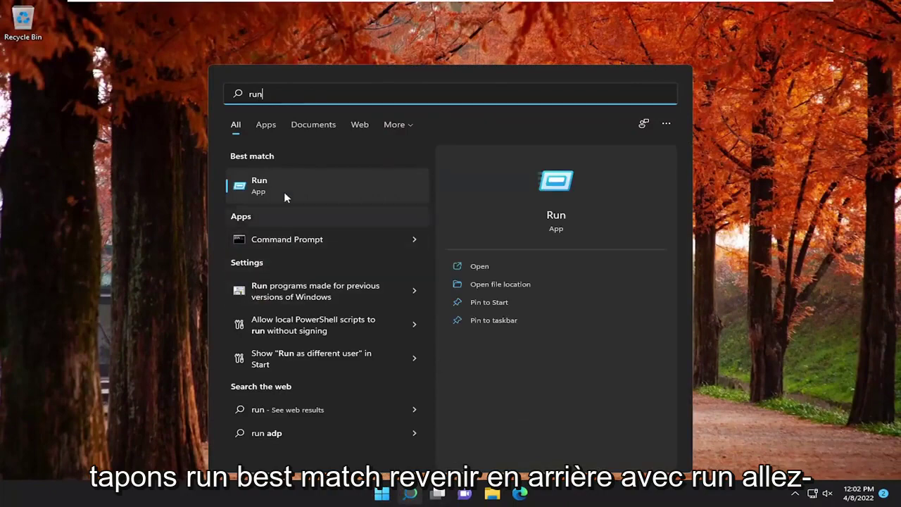
{"action": "left_click", "coordinate": [284, 194]}
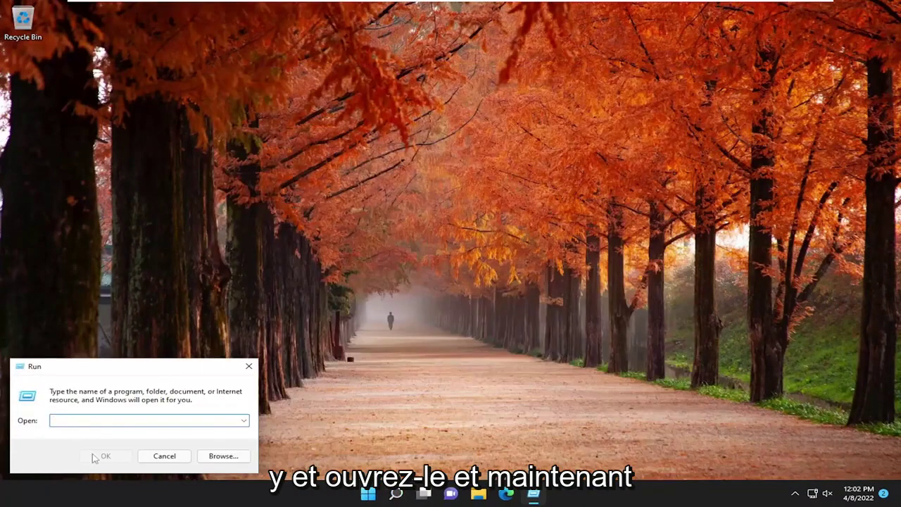
{"action": "key", "text": "ctrl+v"}
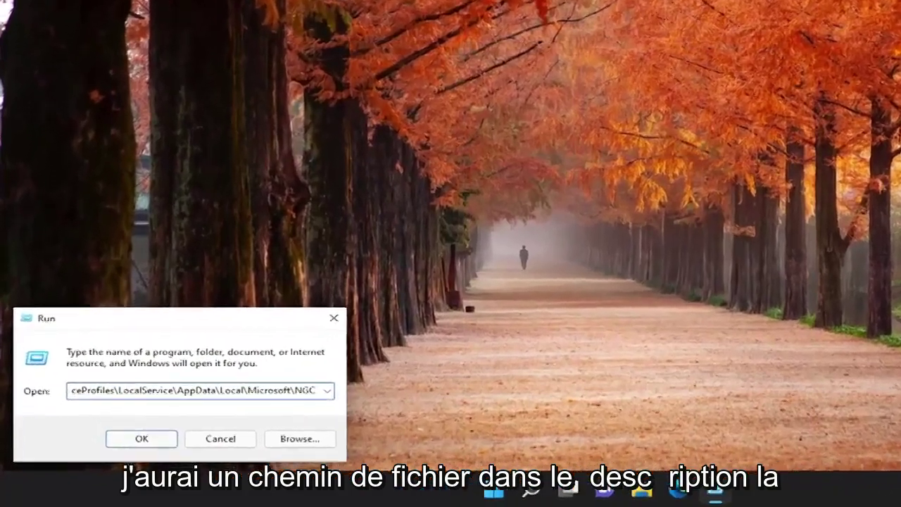
{"action": "left_click_drag", "start_coordinate": [131, 419], "coordinate": [17, 425]}
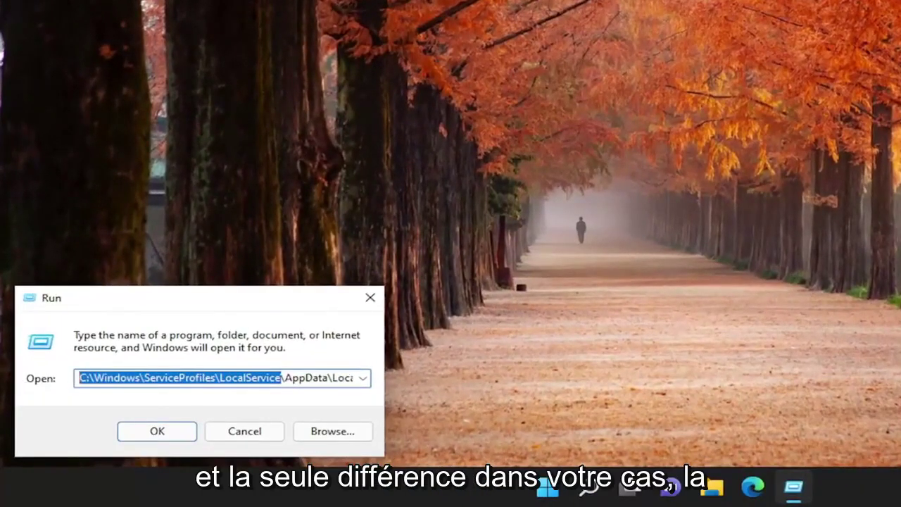
{"action": "left_click", "coordinate": [125, 378]}
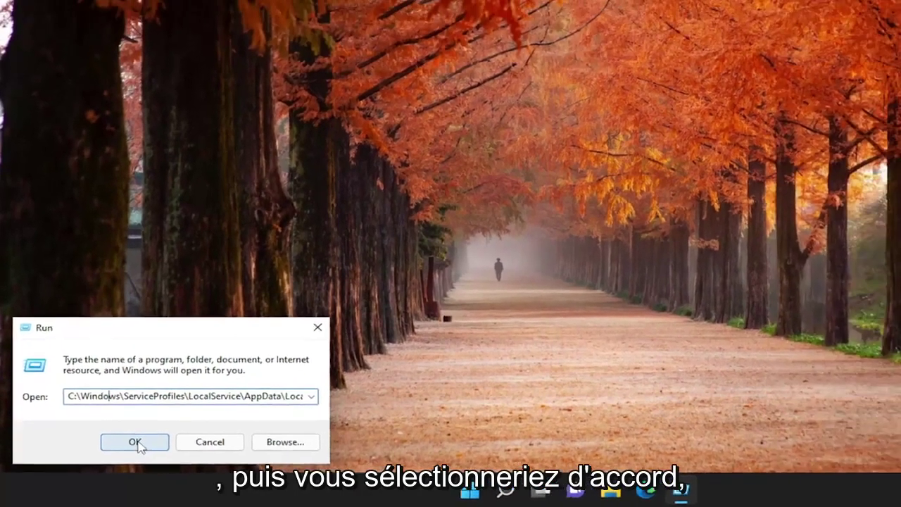
Submit the NGC path, dismiss the access-denied error, and close the Run dialog
{"action": "left_click", "coordinate": [164, 437]}
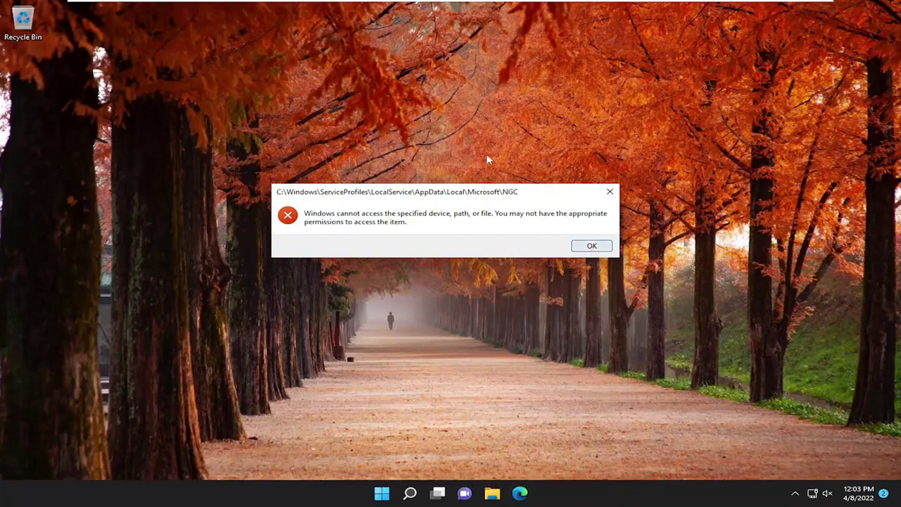
{"action": "left_click", "coordinate": [585, 244]}
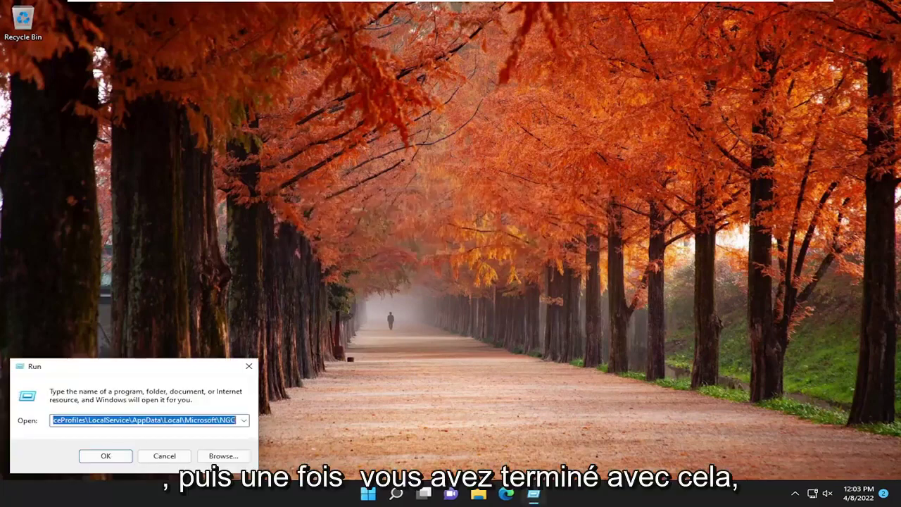
{"action": "left_click", "coordinate": [249, 366]}
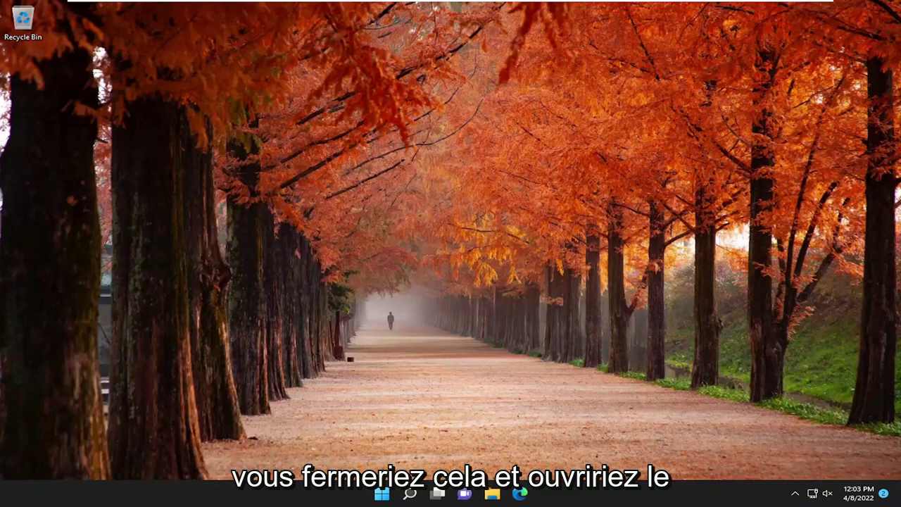
Find 'regedit' in Search and launch Registry Editor as administrator, approving the UAC prompt
{"action": "left_click", "coordinate": [410, 494]}
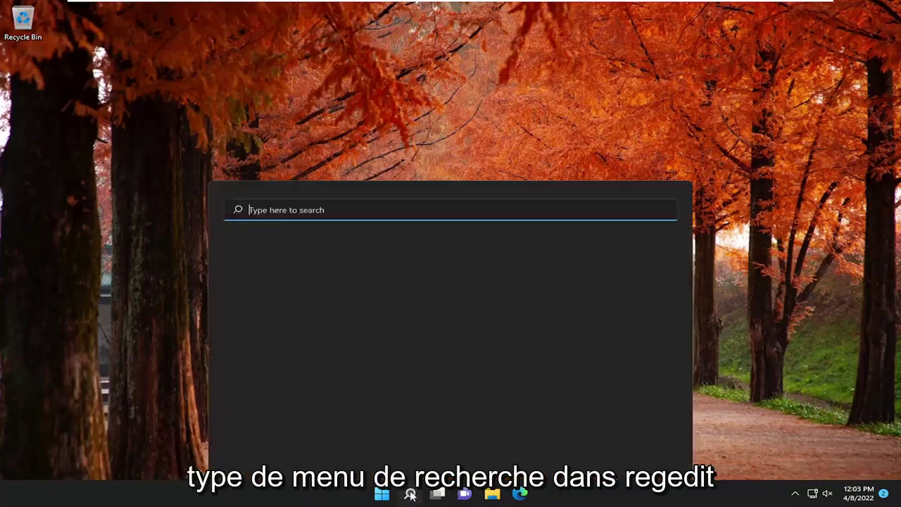
{"action": "type", "text": "regedit"}
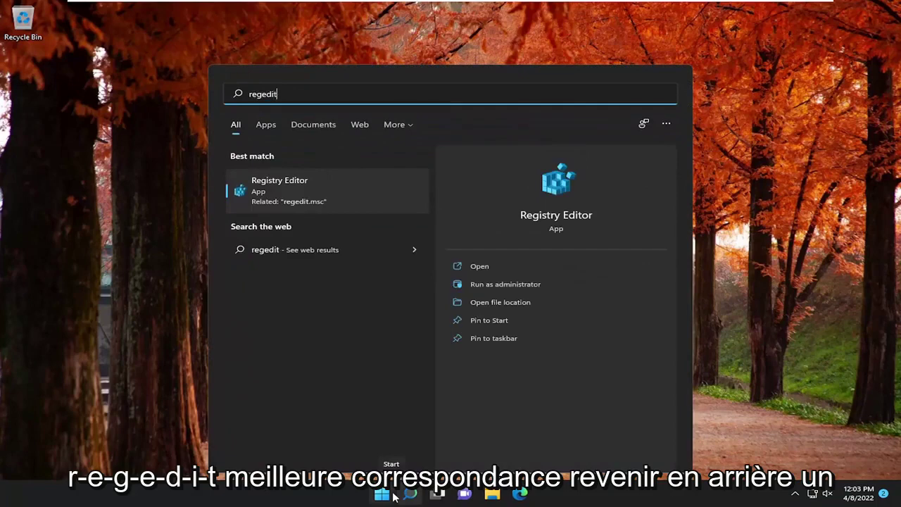
{"action": "right_click", "coordinate": [302, 198]}
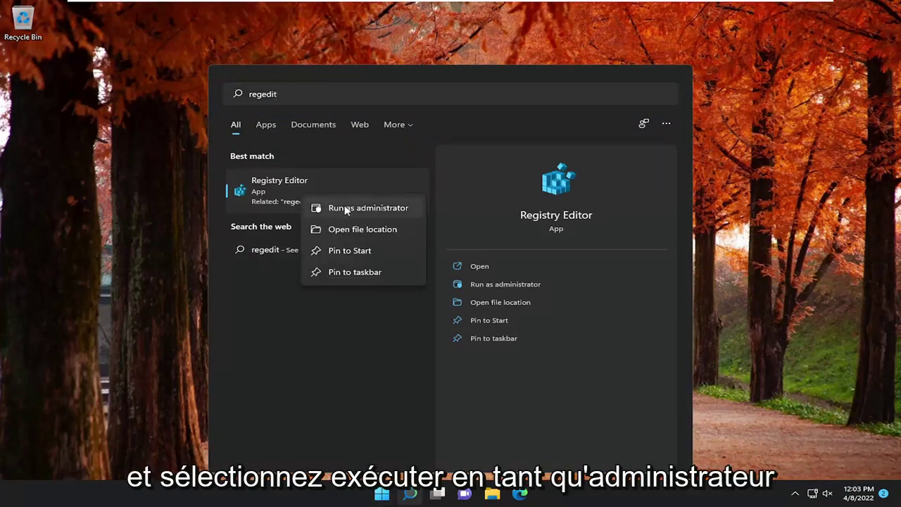
{"action": "left_click", "coordinate": [345, 208]}
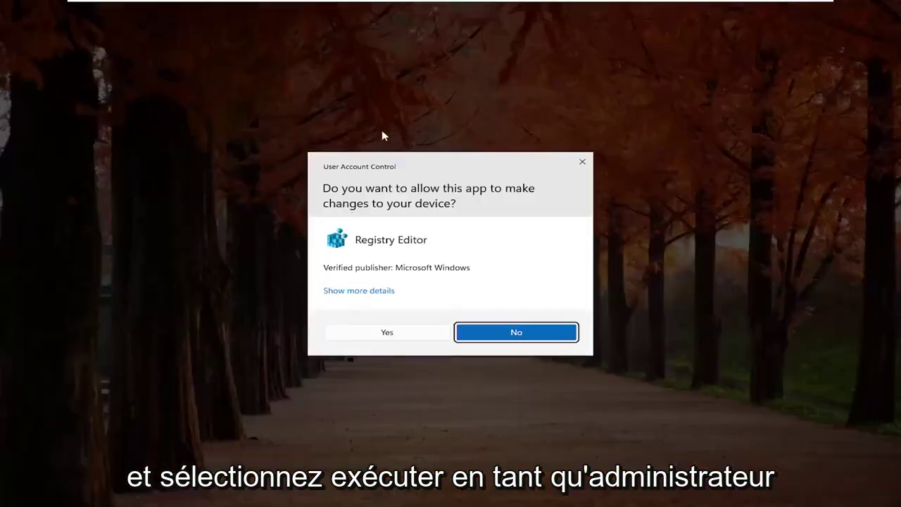
{"action": "left_click", "coordinate": [366, 332]}
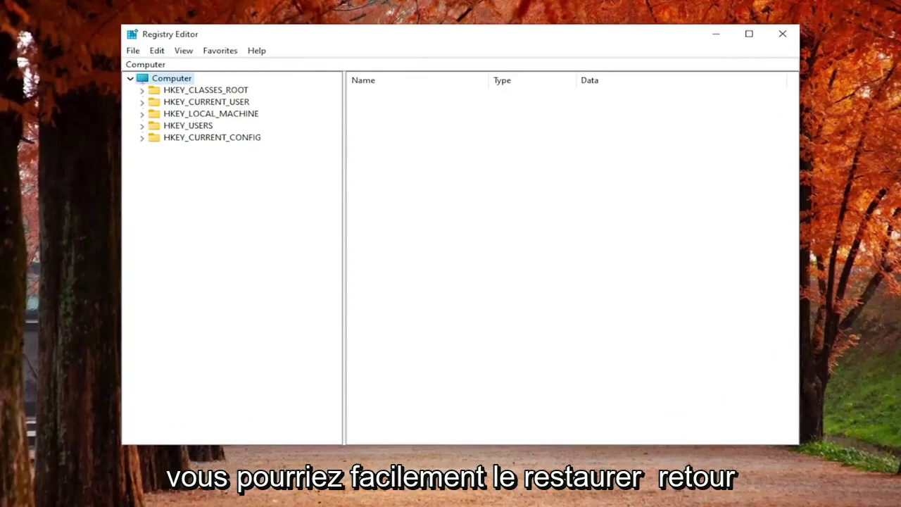
Open the Export registry dialog and cancel without backing up
{"action": "left_click", "coordinate": [134, 52]}
{"action": "left_click", "coordinate": [161, 82]}
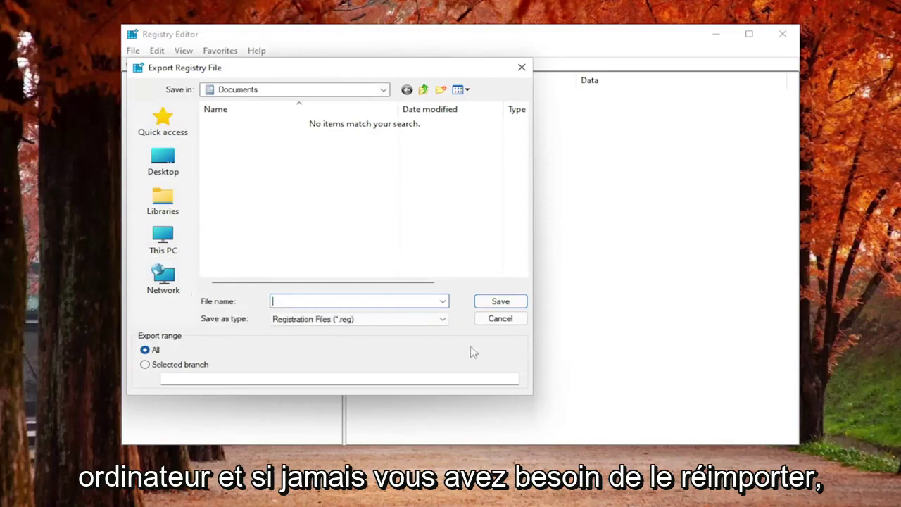
{"action": "left_click", "coordinate": [499, 320]}
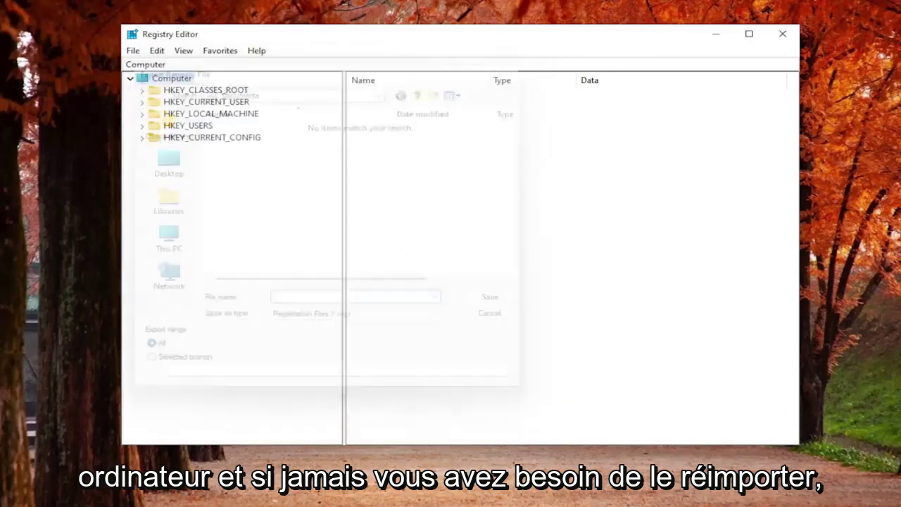
Open the Import Registry File dialog, browse to Desktop, and cancel without importing
{"action": "left_click", "coordinate": [133, 50]}
{"action": "left_click", "coordinate": [159, 65]}
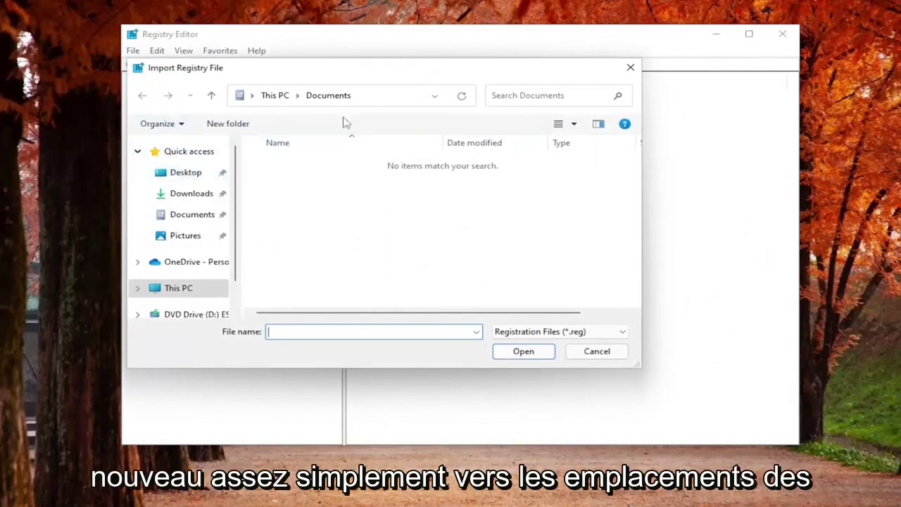
{"action": "left_click", "coordinate": [177, 176]}
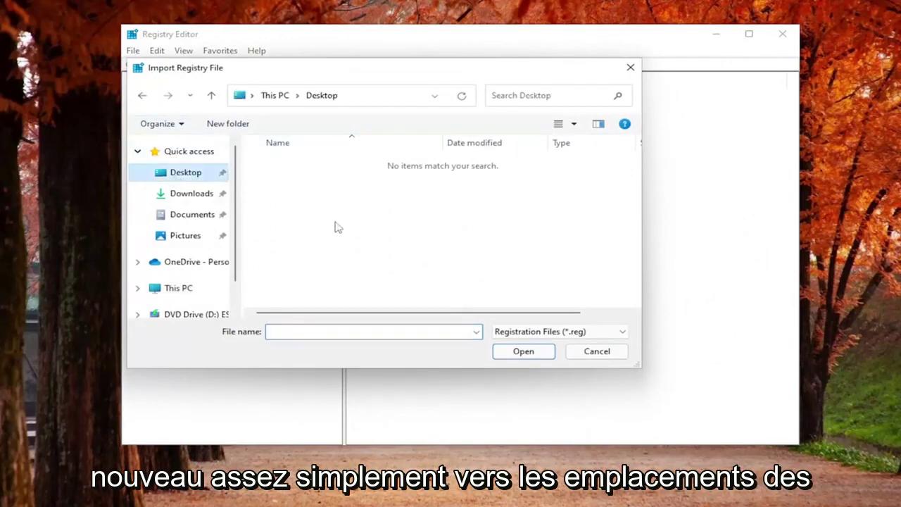
{"action": "left_click", "coordinate": [597, 352]}
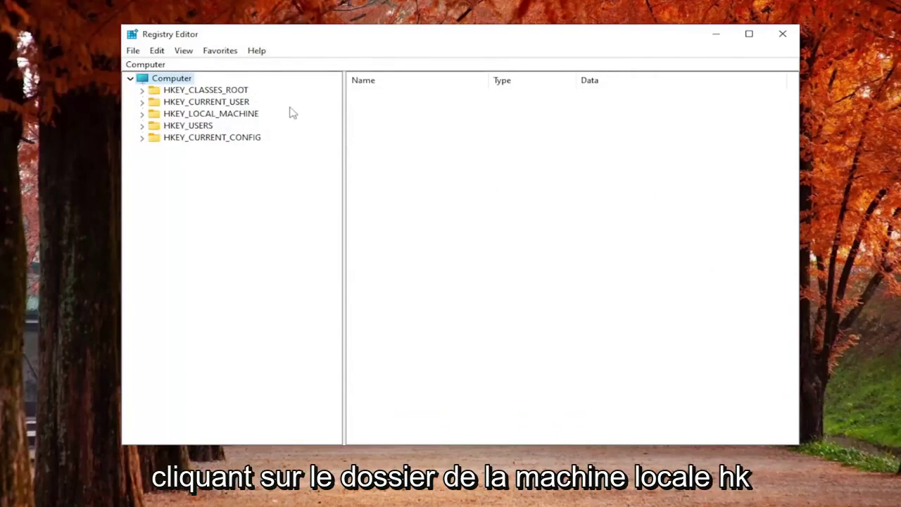
Expand HKLM\SOFTWARE\Policies\Microsoft\Windows and select System to view AllowDomainPINLogo
{"action": "double_click", "coordinate": [210, 115]}
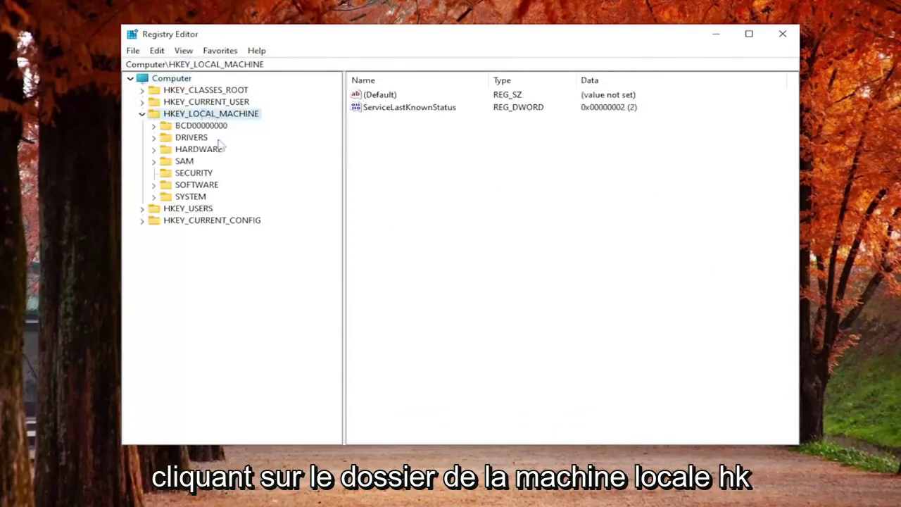
{"action": "double_click", "coordinate": [198, 184]}
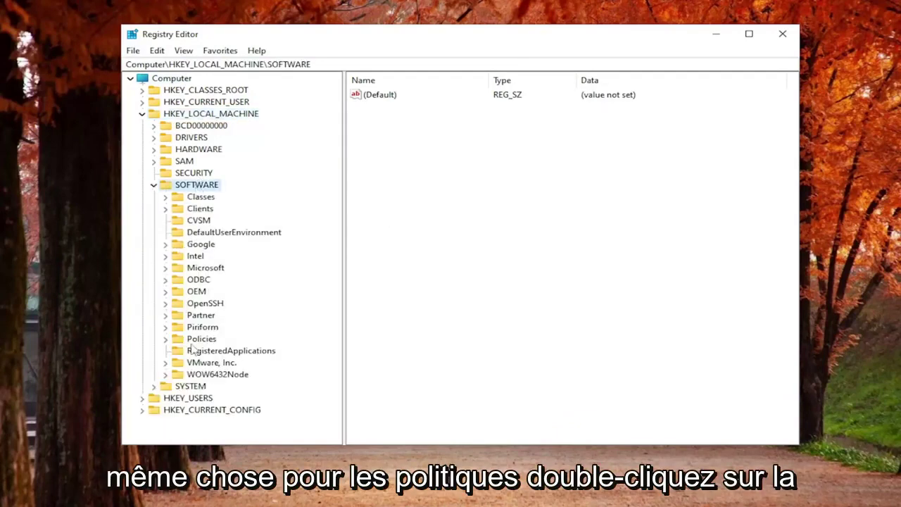
{"action": "double_click", "coordinate": [200, 339]}
{"action": "left_click", "coordinate": [209, 351]}
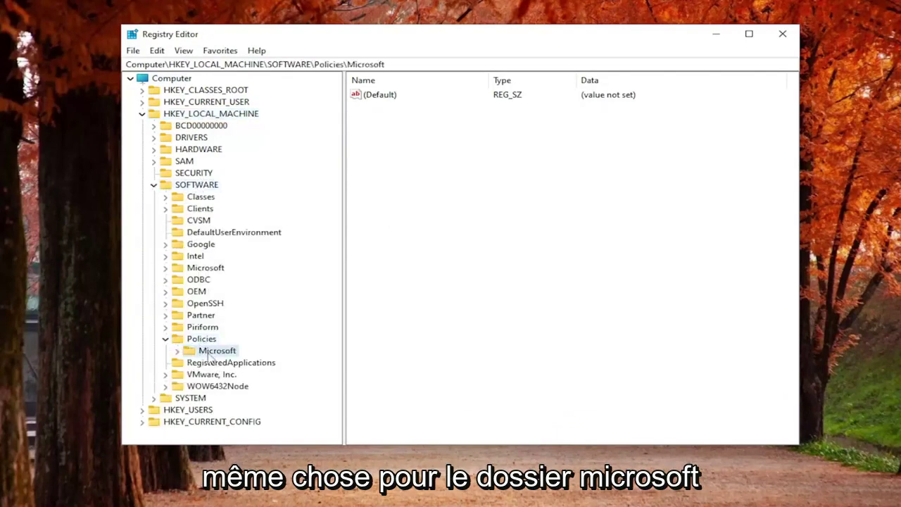
{"action": "double_click", "coordinate": [209, 351]}
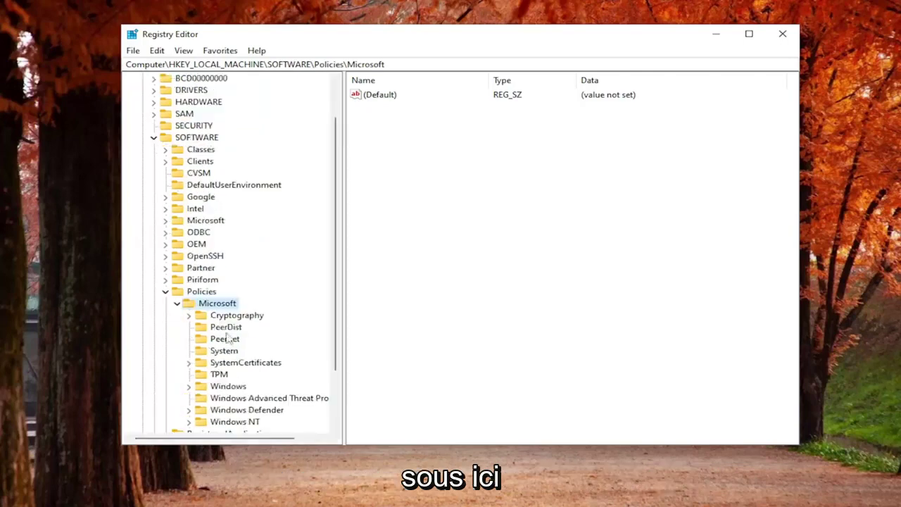
{"action": "double_click", "coordinate": [228, 350]}
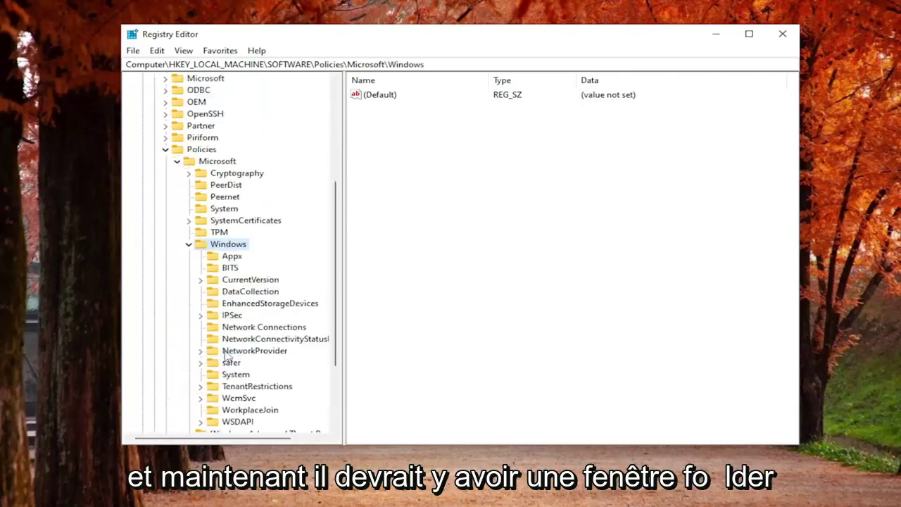
{"action": "scroll", "coordinate": [227, 355], "scroll_direction": "down", "scroll_amount": 1}
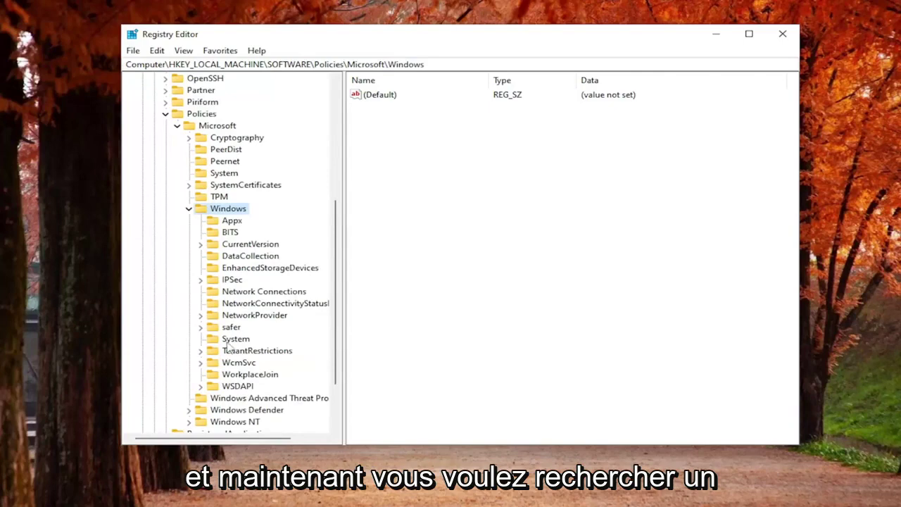
{"action": "left_click", "coordinate": [237, 343]}
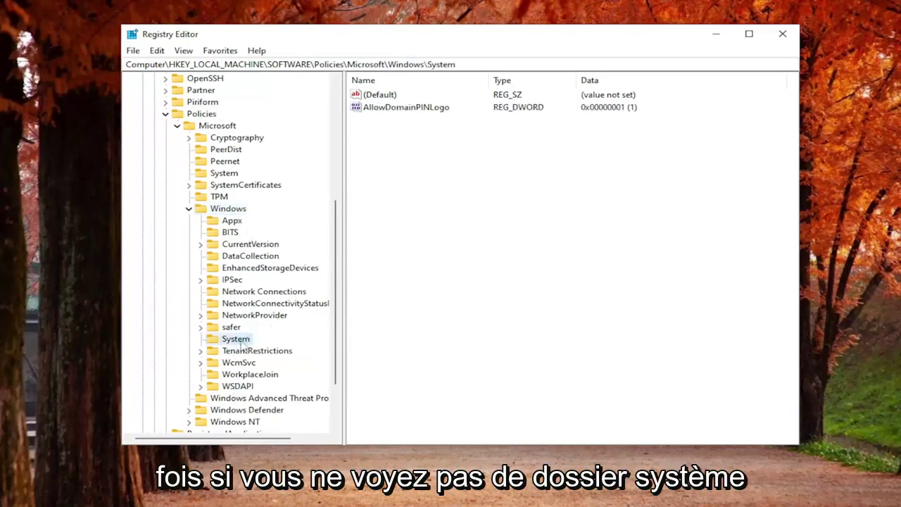
{"action": "right_click", "coordinate": [223, 208]}
{"action": "mouse_move", "coordinate": [258, 229]}
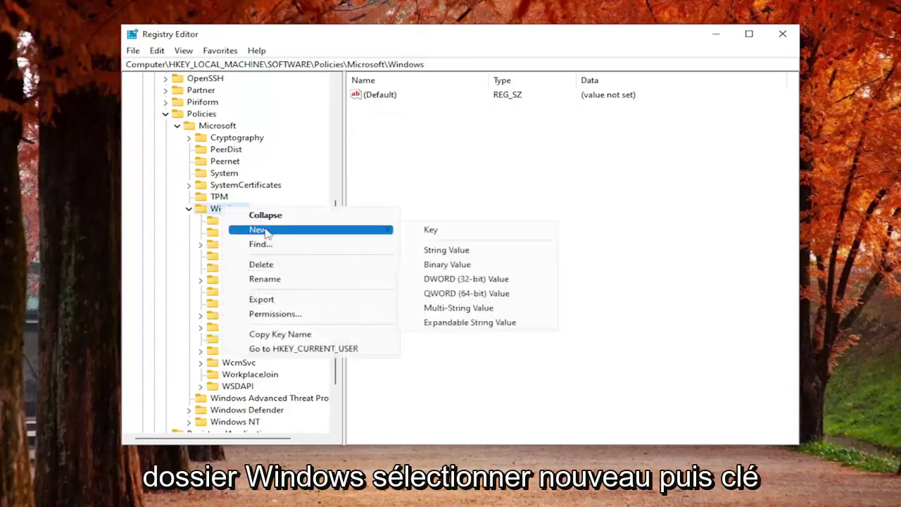
{"action": "left_click", "coordinate": [237, 386]}
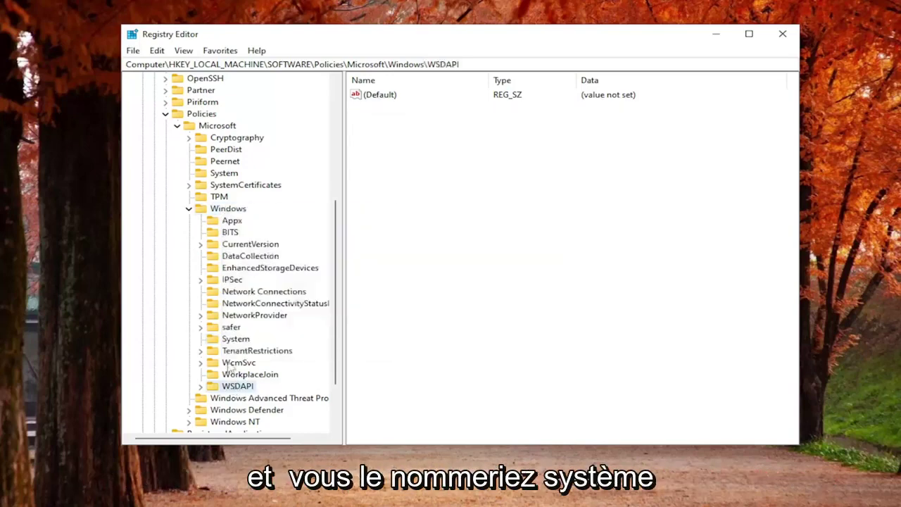
{"action": "left_click", "coordinate": [239, 341]}
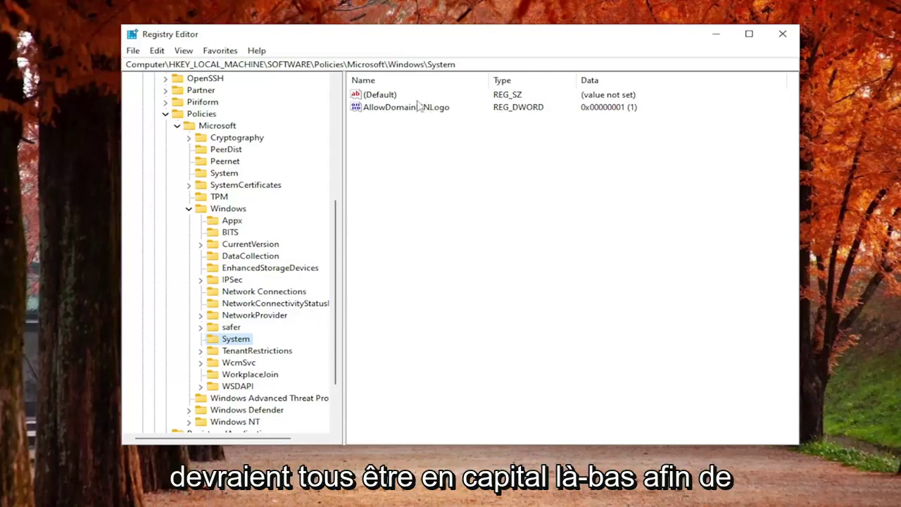
Add a new DWORD (32-bit) value, New Value #1, to the System key
{"action": "right_click", "coordinate": [396, 159]}
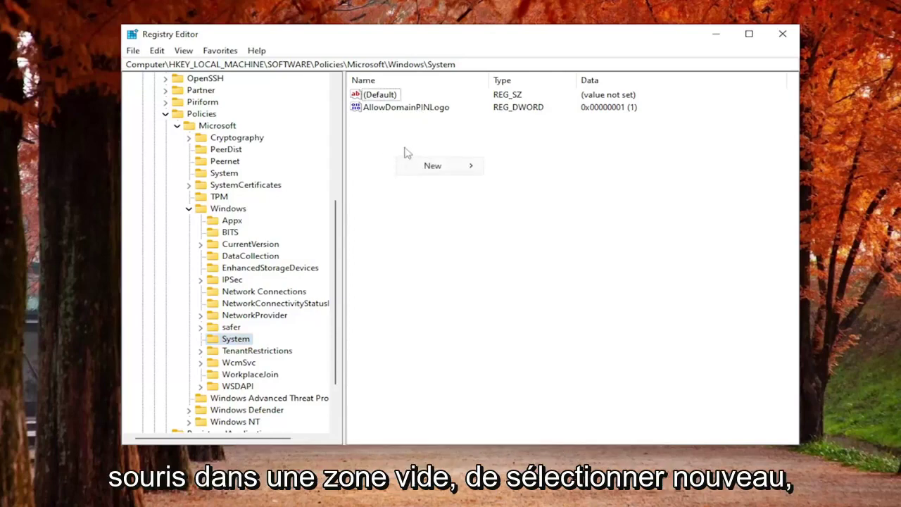
{"action": "mouse_move", "coordinate": [439, 165]}
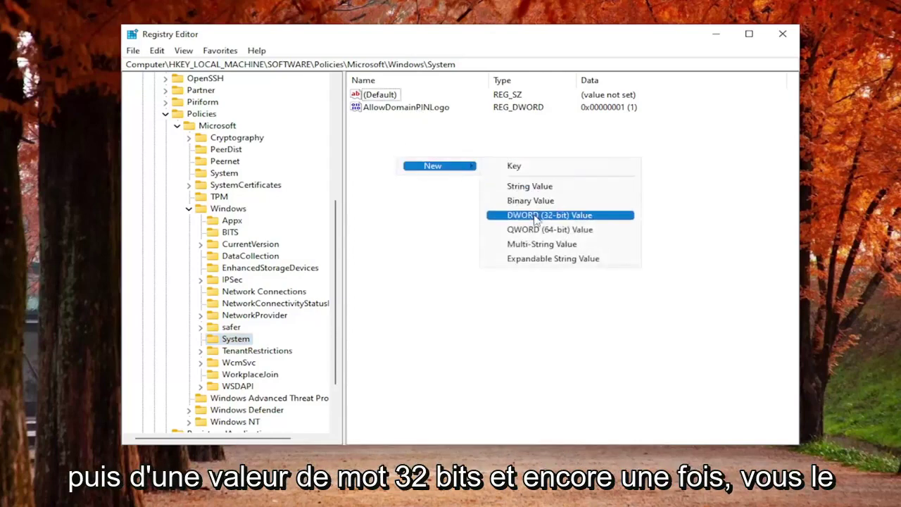
{"action": "left_click", "coordinate": [536, 216]}
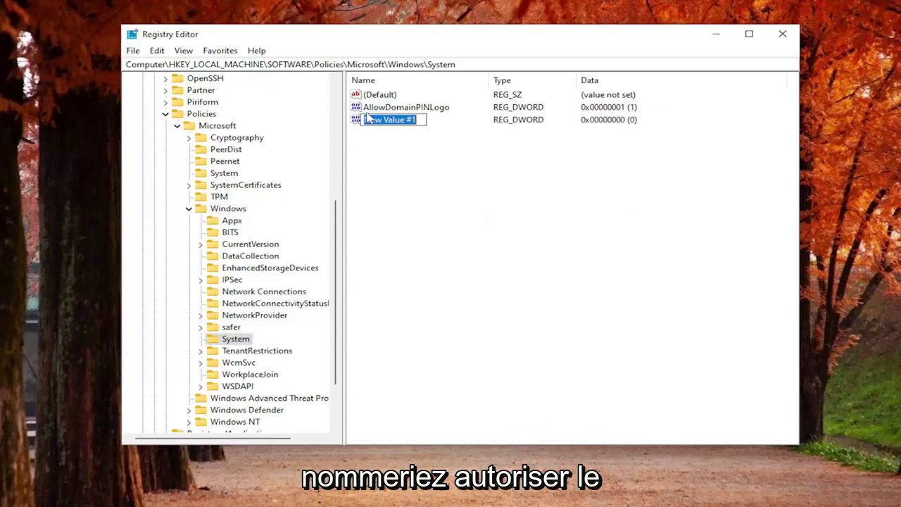
{"action": "left_click", "coordinate": [419, 108]}
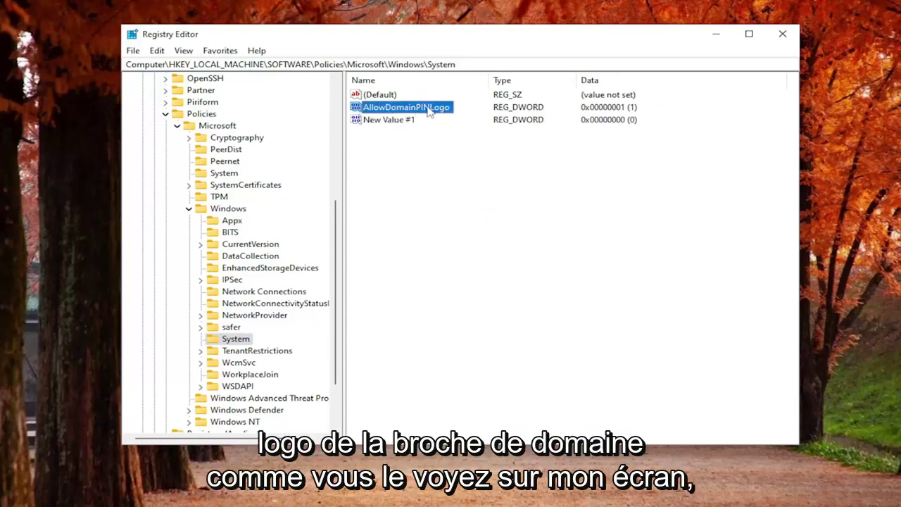
Set AllowDomainPINLogo's value data to 1
{"action": "double_click", "coordinate": [428, 110]}
{"action": "left_click_drag", "start_coordinate": [281, 94], "coordinate": [443, 116]}
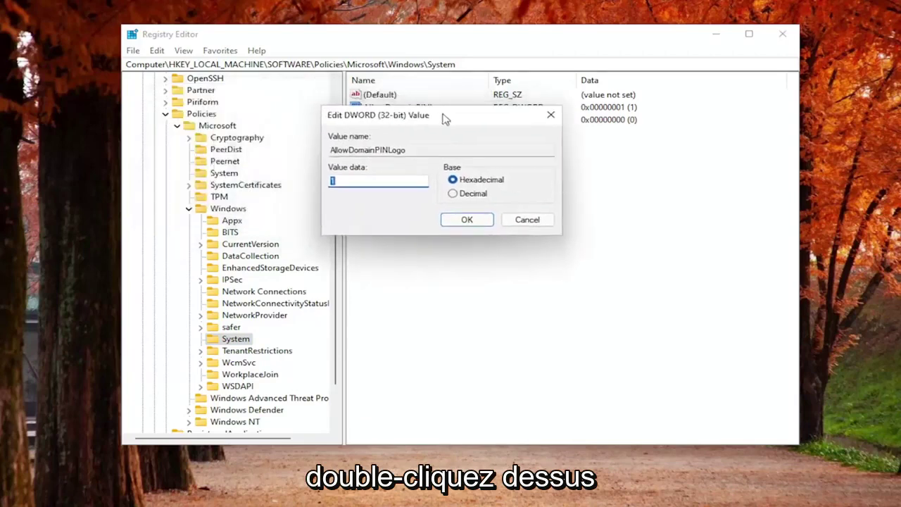
{"action": "type", "text": "1"}
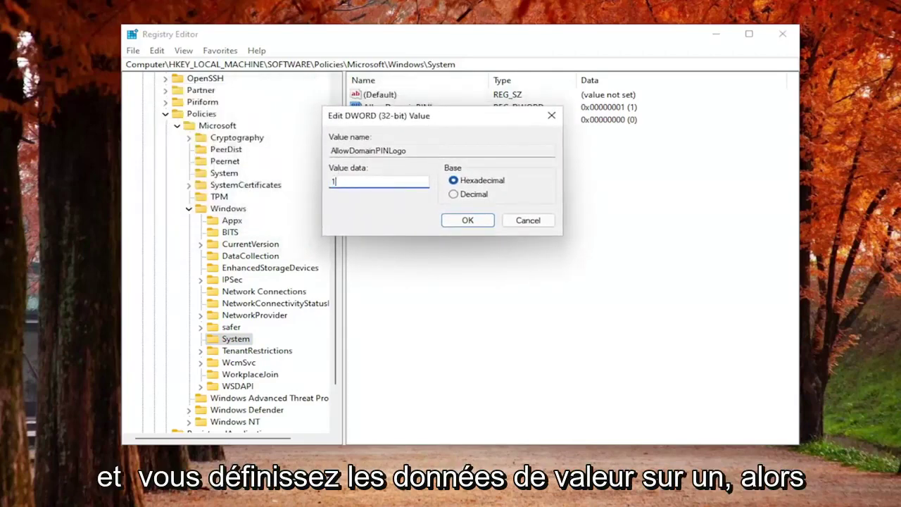
{"action": "left_click", "coordinate": [467, 220]}
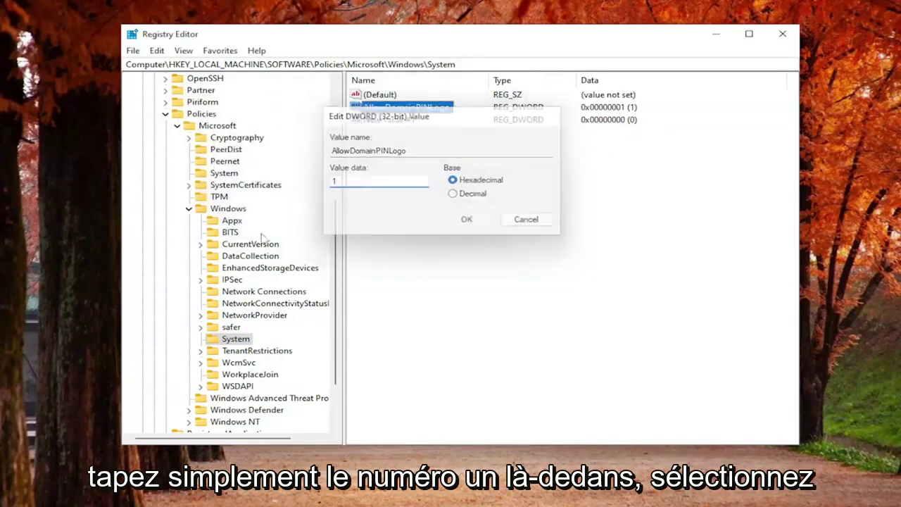
{"action": "left_click", "coordinate": [188, 208]}
Collapse the registry tree to Computer, close Registry Editor, and bring up Start's shutdown options
{"action": "left_click", "coordinate": [176, 231]}
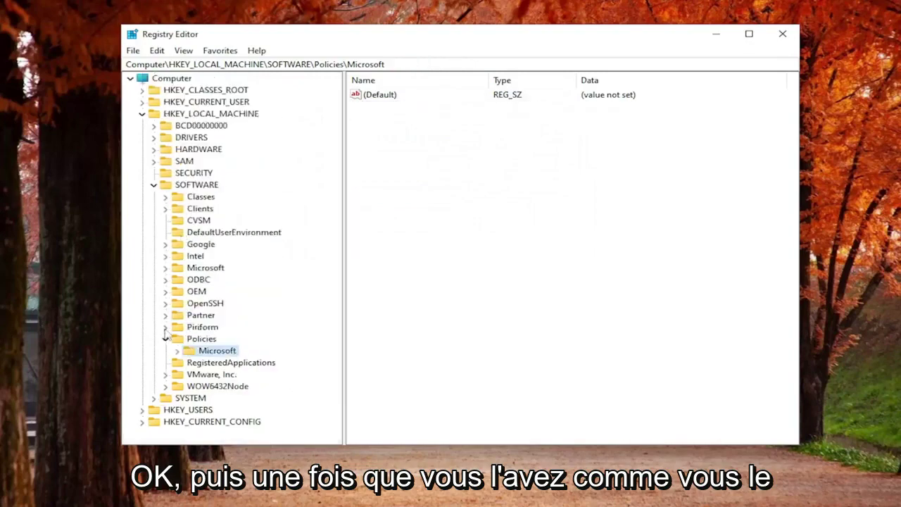
{"action": "left_click", "coordinate": [165, 338]}
{"action": "left_click", "coordinate": [153, 184]}
{"action": "left_click", "coordinate": [141, 113]}
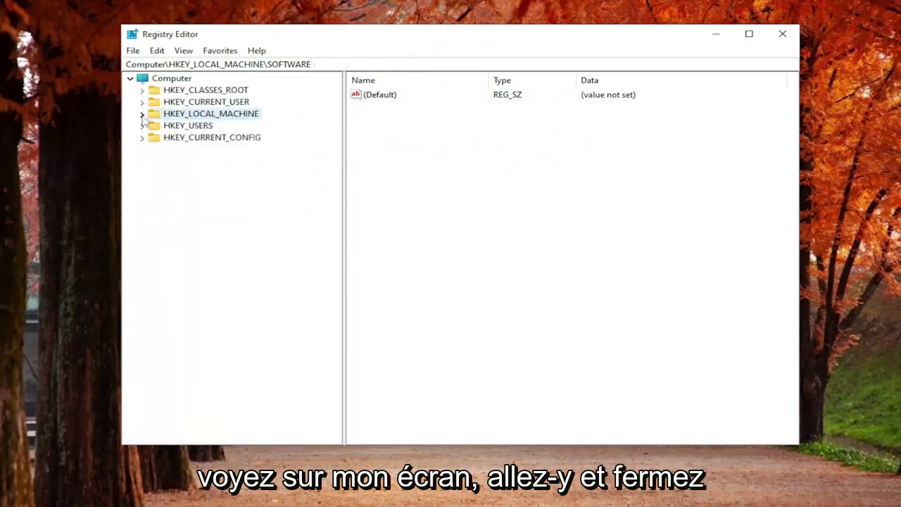
{"action": "left_click", "coordinate": [169, 78]}
{"action": "left_click", "coordinate": [771, 39]}
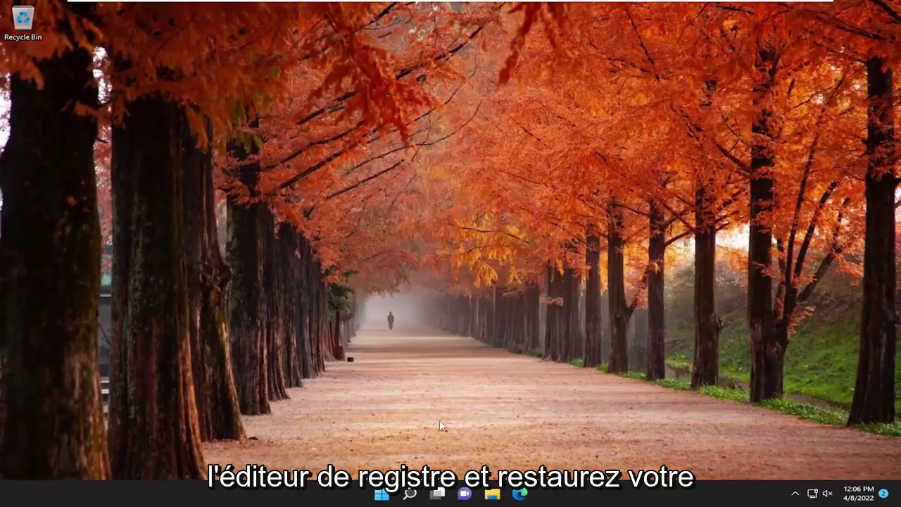
{"action": "right_click", "coordinate": [378, 495]}
{"action": "mouse_move", "coordinate": [371, 448]}
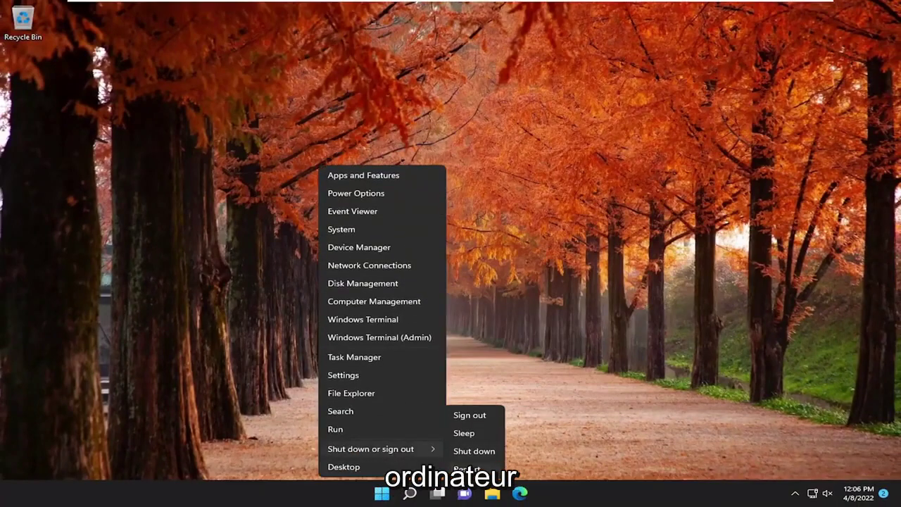